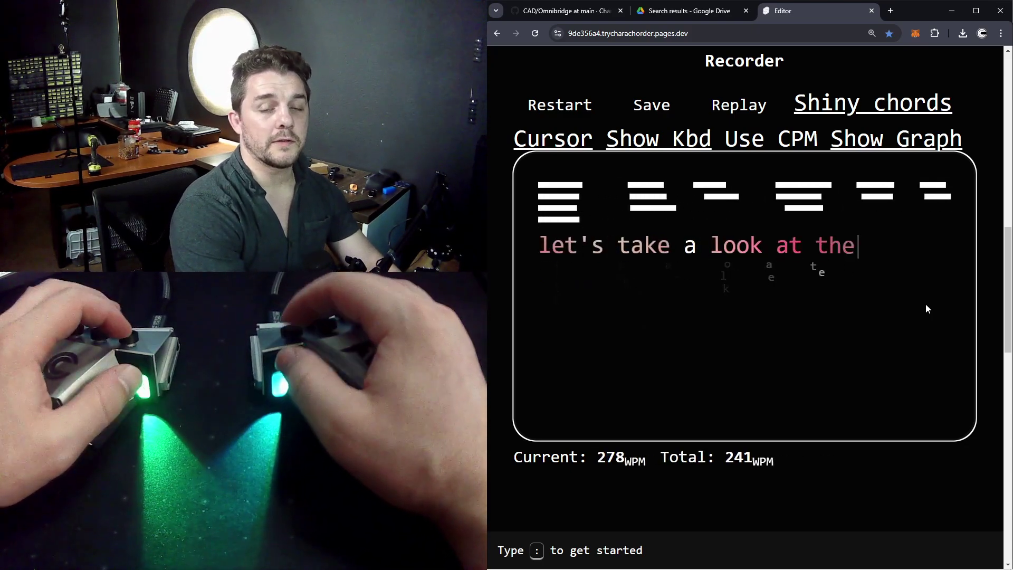
Continue the recorder text with "open source CAD repository for the Master Forge and then actually design something for the Master Forge together"
key("BackSpace")
key("BackSpace")
key("BackSpace")
key("BackSpace")
key("BackSpace")
type("source CAD repository for the Master Forge ")
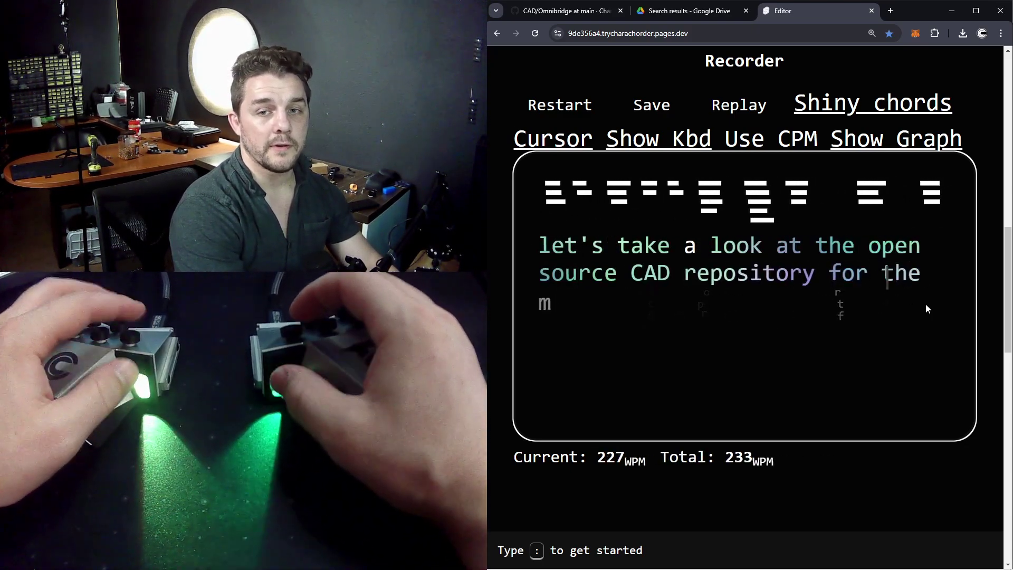
type("and then actually design something")
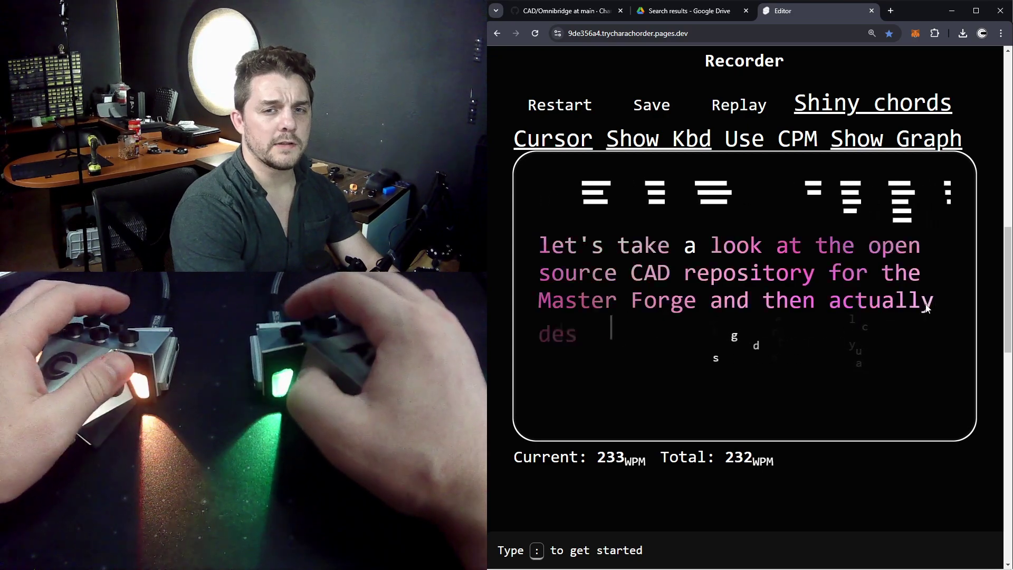
type(" for the Master Forge together")
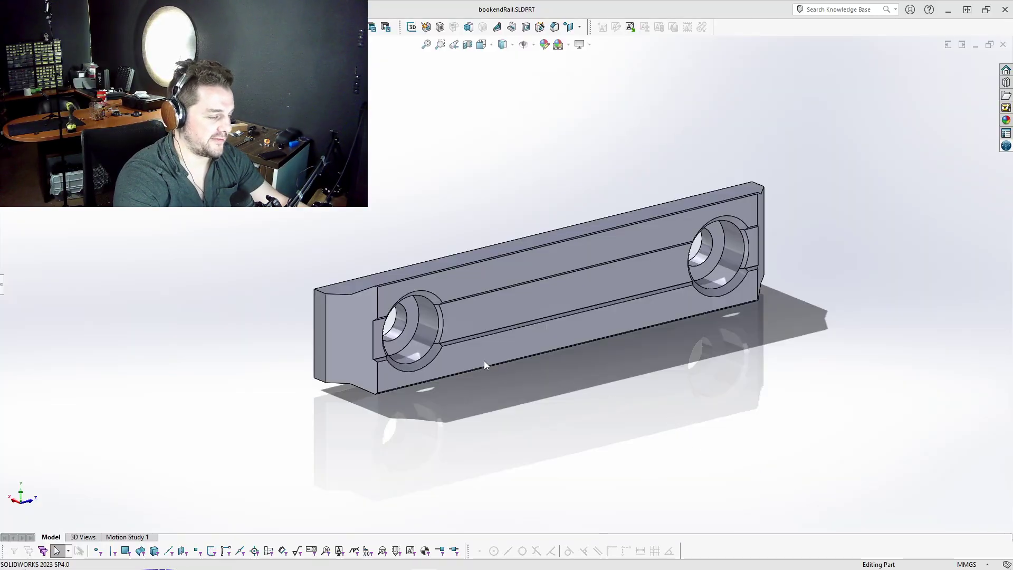
Examine the bookendRail part's stepped holes, lengthwise groove and angled ends from both sides
scroll(455, 353, "down", 3)
scroll(515, 290, "up", 2)
middle_click_drag(601, 238, 568, 237)
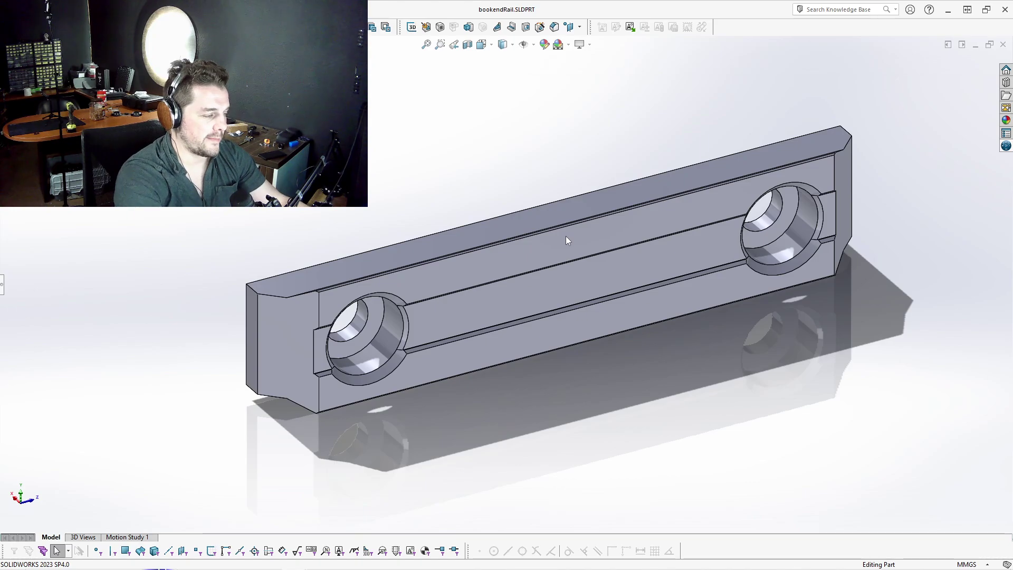
middle_click_drag(487, 287, 402, 255)
scroll(546, 254, "down", 2)
scroll(524, 230, "up", 3)
scroll(566, 273, "down", 2)
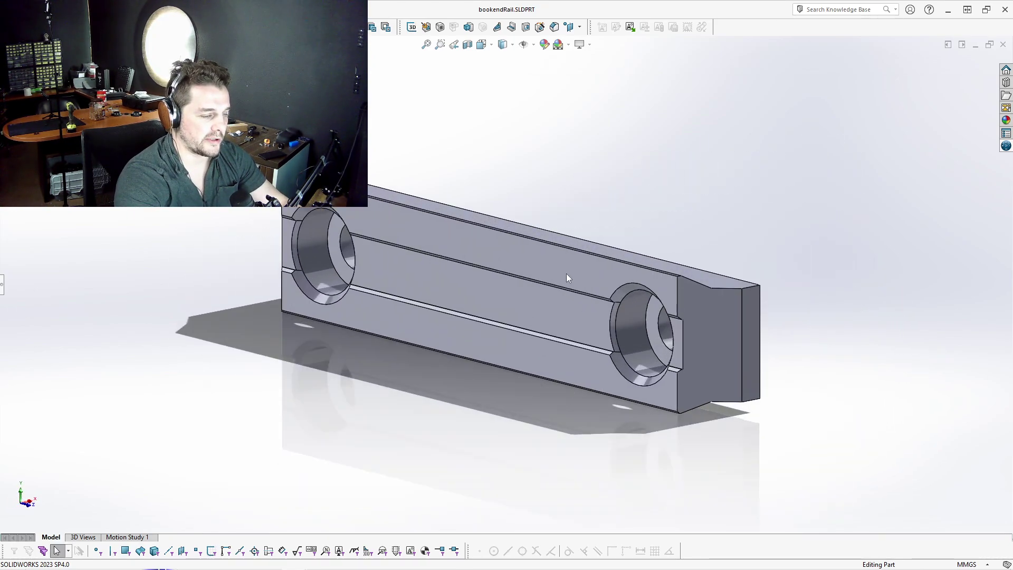
scroll(566, 273, "up", 2)
middle_click_drag(566, 273, 712, 269)
scroll(490, 289, "down", 2)
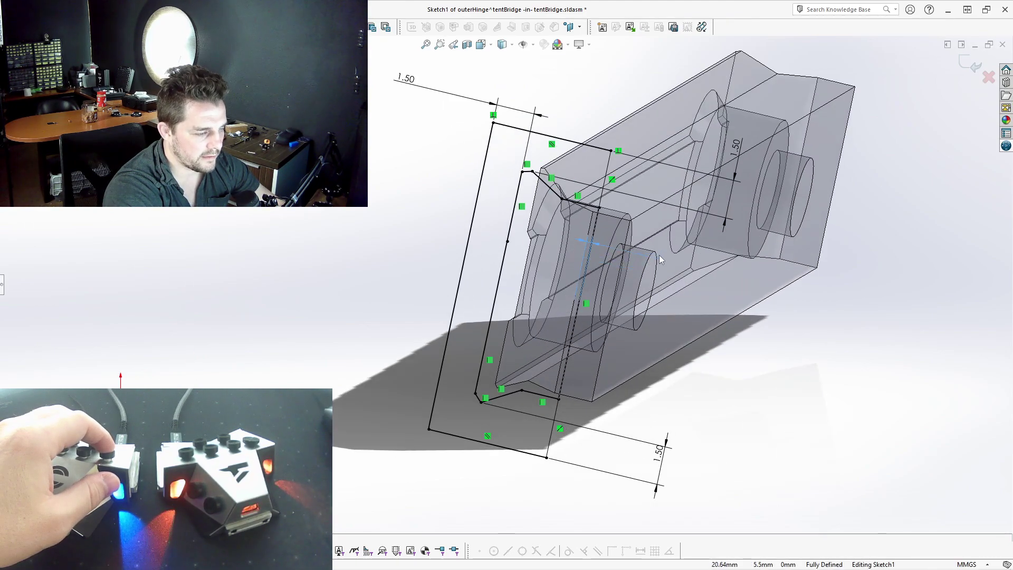
Place a dimension on the small gap beside the dashed vertical line in the outer hinge's rail profile sketch
left_click(674, 271)
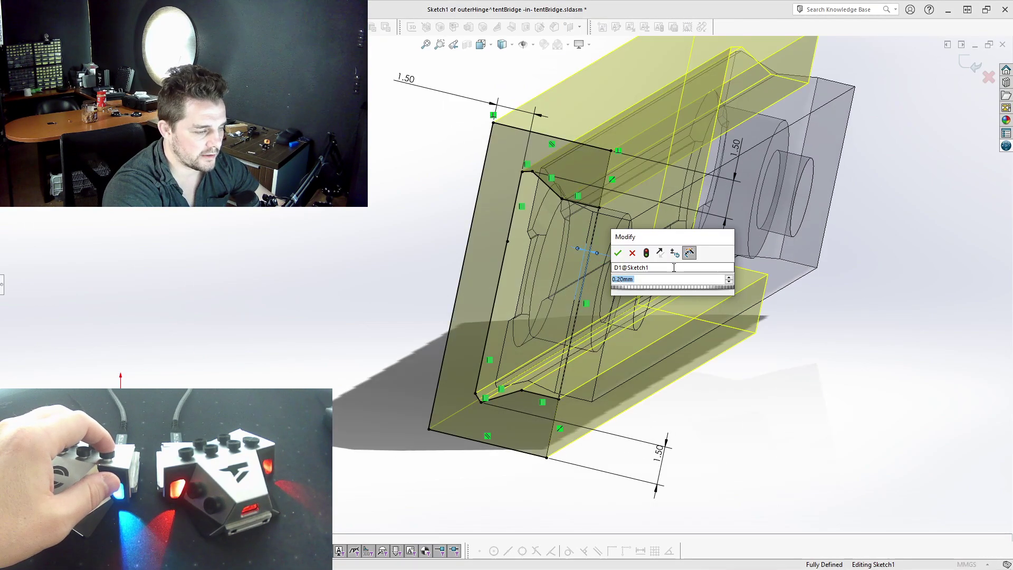
scroll(626, 207, "up", 2)
scroll(653, 178, "down", 5)
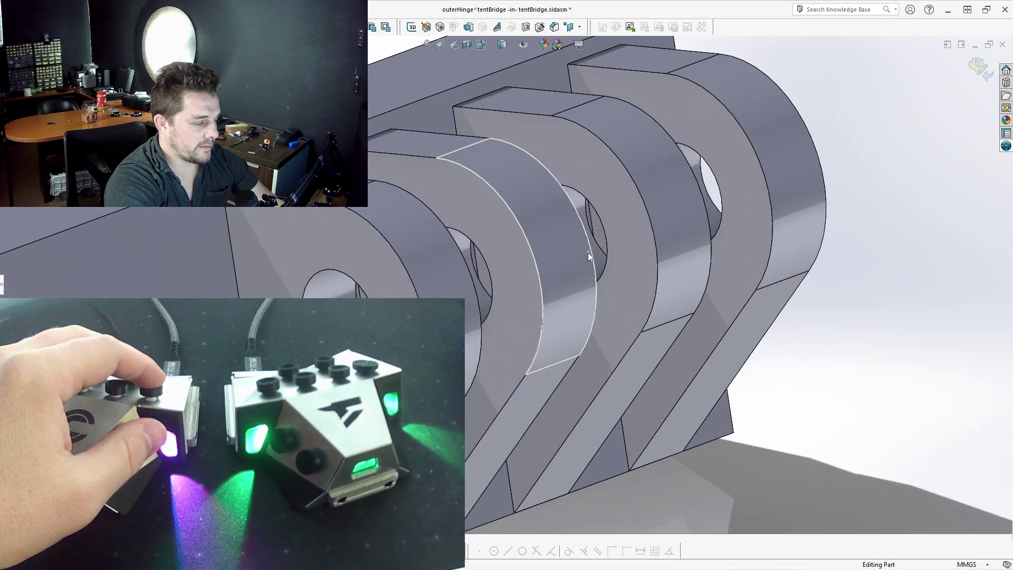
Examine the outer hinge's rounded knuckles and their aligned pin holes from both sides
middle_click_drag(588, 254, 489, 229)
scroll(633, 262, "up", 2)
scroll(633, 262, "down", 2)
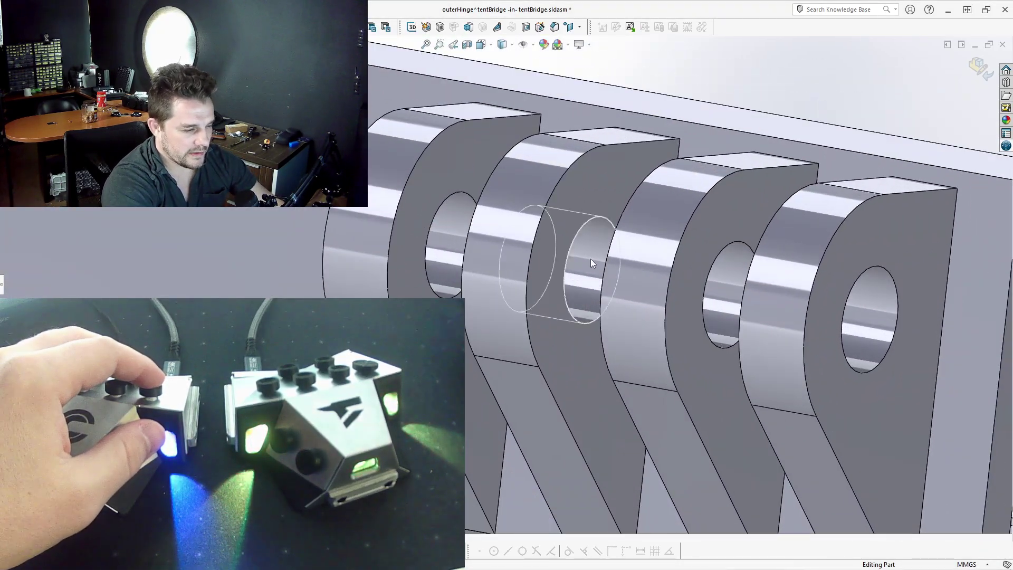
middle_click_drag(591, 259, 685, 263)
scroll(685, 263, "up", 2)
scroll(692, 263, "down", 2)
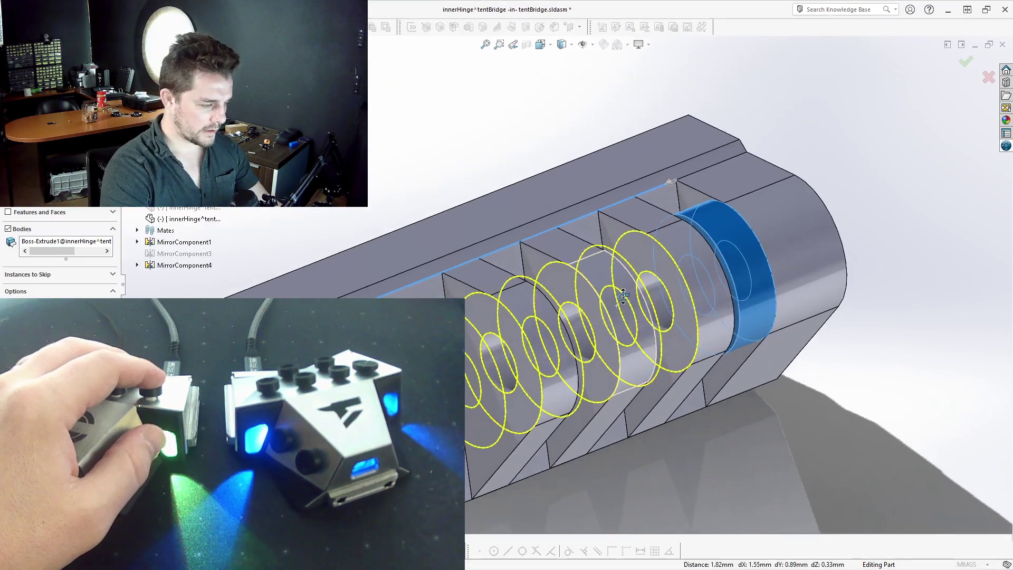
Inspect the linear pattern preview of the disc-shaped body along the inner hinge's knuckles
middle_click_drag(624, 296, 549, 339)
scroll(549, 339, "up", 2)
scroll(549, 339, "down", 3)
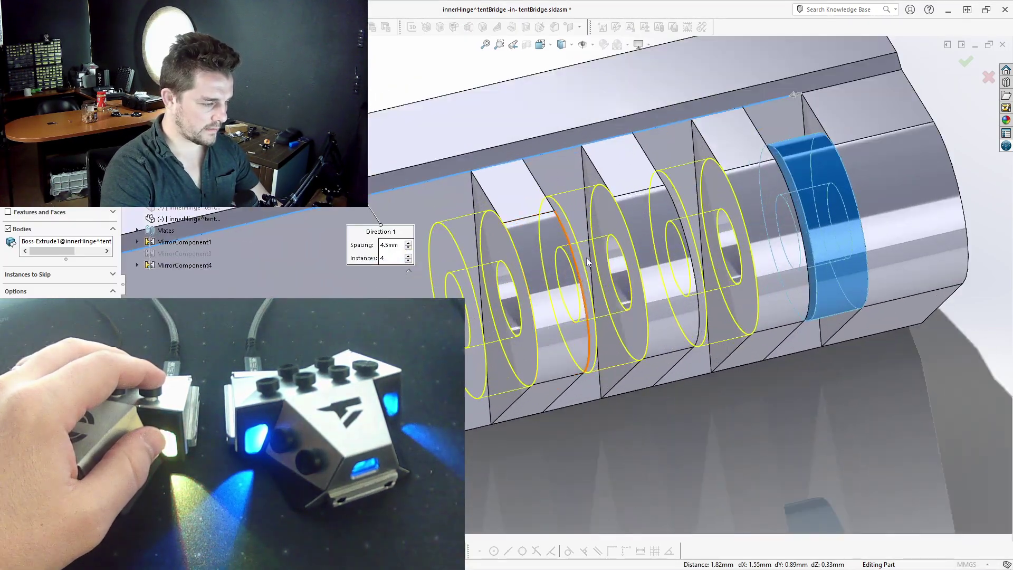
scroll(640, 160, "down", 1)
middle_click_drag(640, 160, 721, 129)
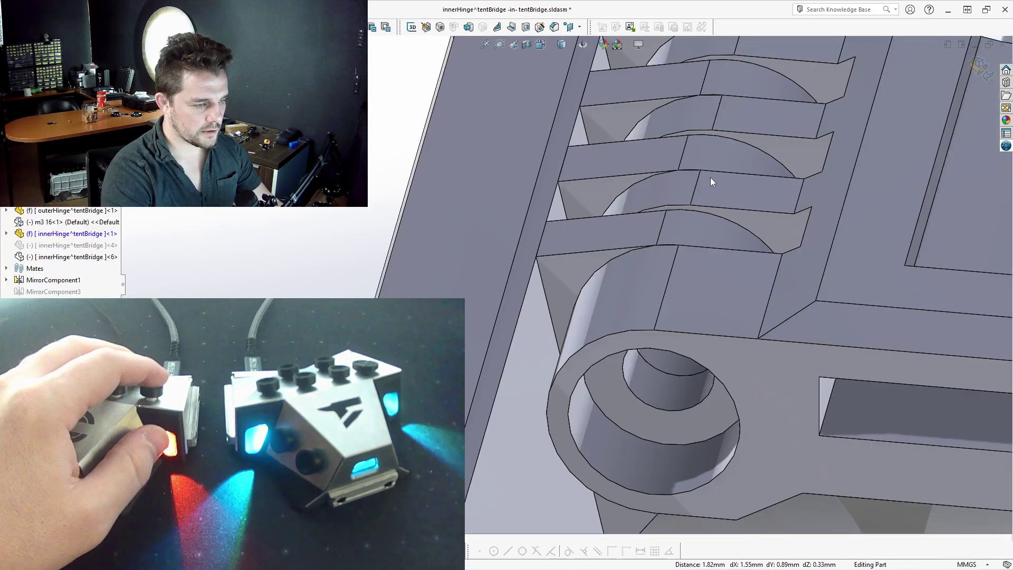
Examine the inner hinge's knuckle slots, counterbored end hole and connection to the central pivot barrel
middle_click_drag(708, 181, 635, 99)
scroll(635, 99, "up", 3)
scroll(213, 138, "down", 4)
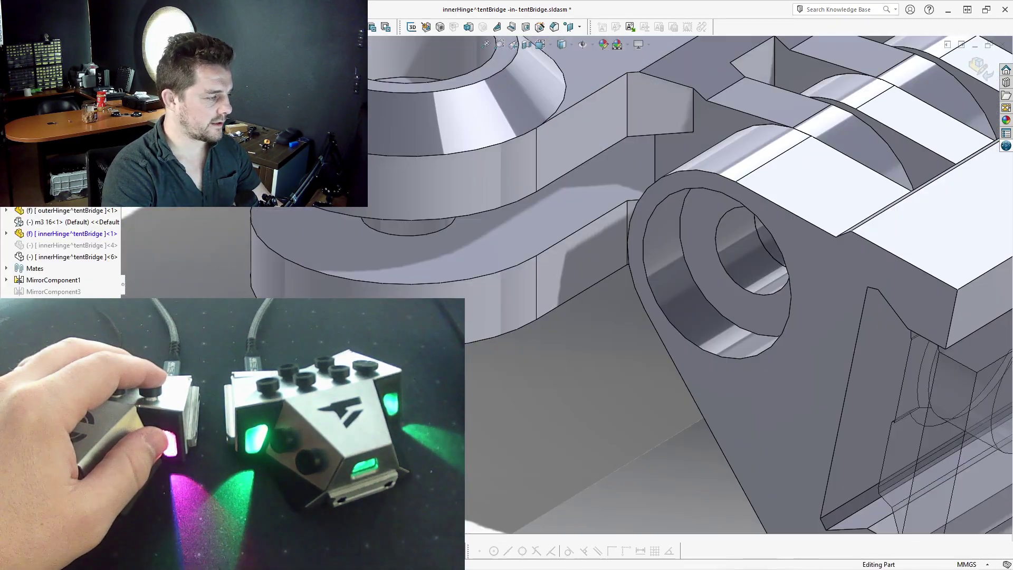
scroll(213, 138, "up", 2)
middle_click_drag(213, 137, 443, 240)
scroll(466, 166, "up", 1)
scroll(544, 96, "down", 1)
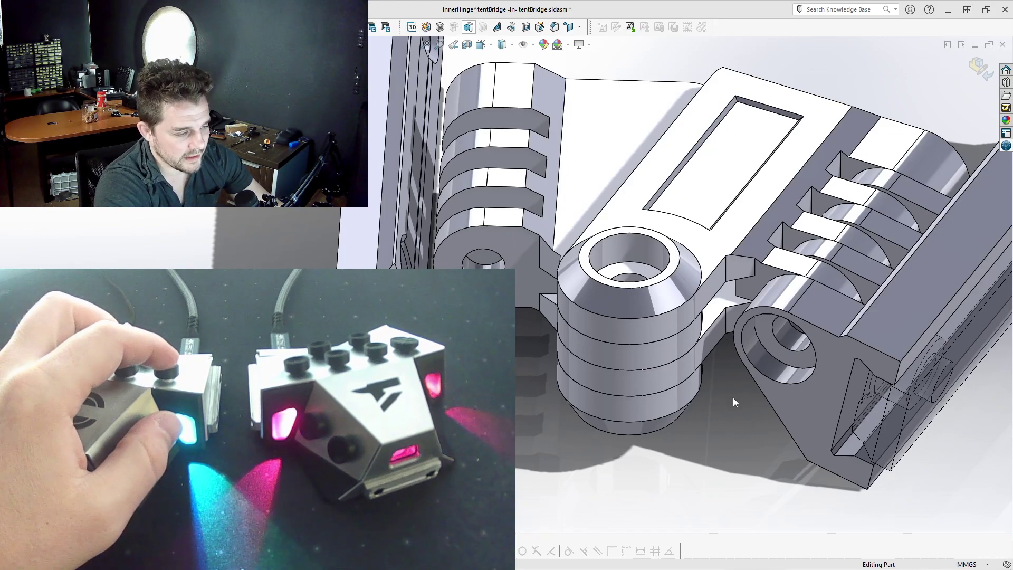
Review the stacked central pivot barrel in front view and the mirrored inner hinges from an angled view
key("ctrl+1")
scroll(457, 263, "down", 1)
scroll(457, 263, "down", 3)
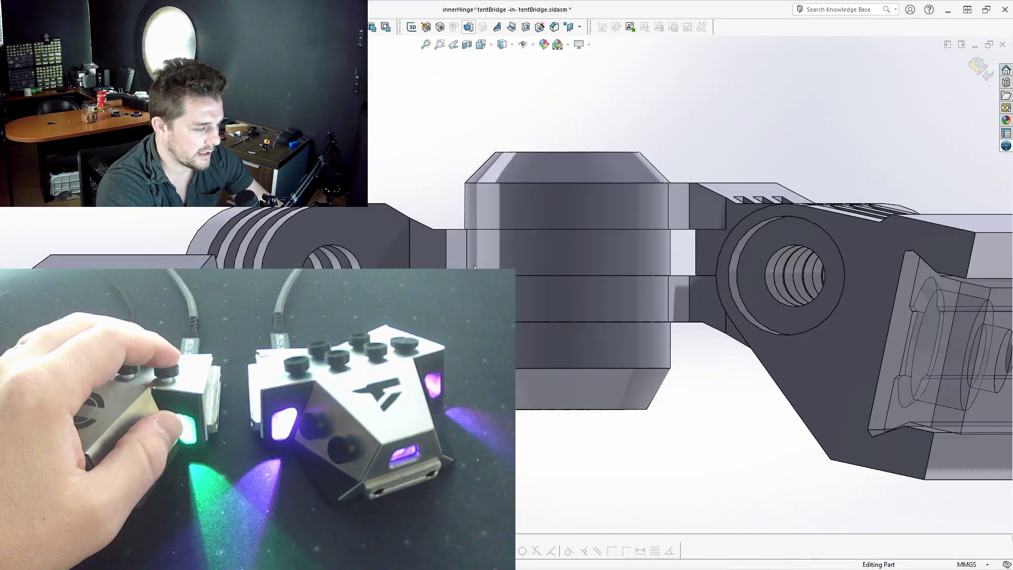
left_click_drag(256, 124, 857, 279)
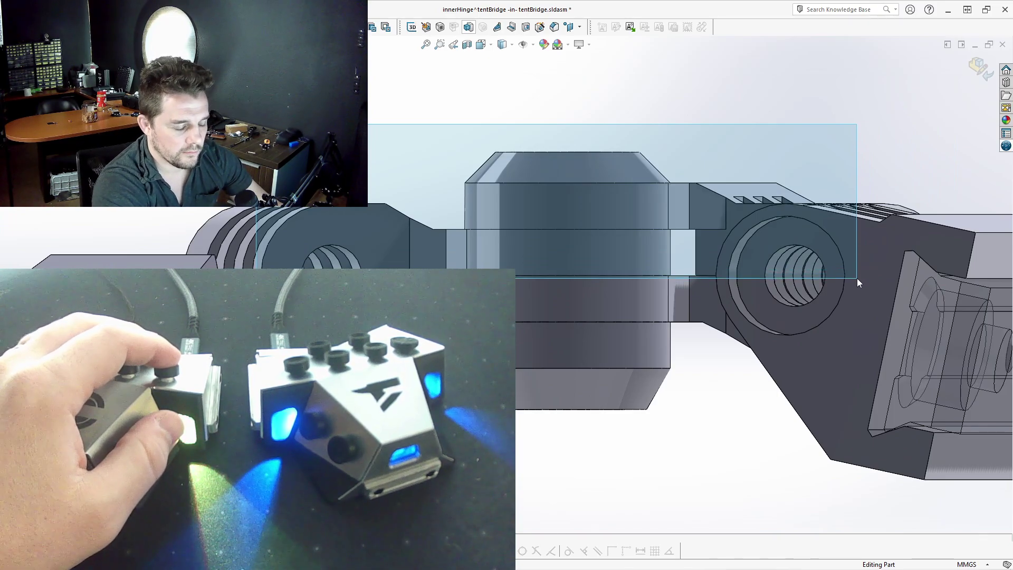
left_click_drag(857, 278, 857, 278)
scroll(758, 183, "up", 1)
middle_click_drag(655, 235, 522, 300)
scroll(523, 301, "up", 2)
scroll(475, 359, "down", 2)
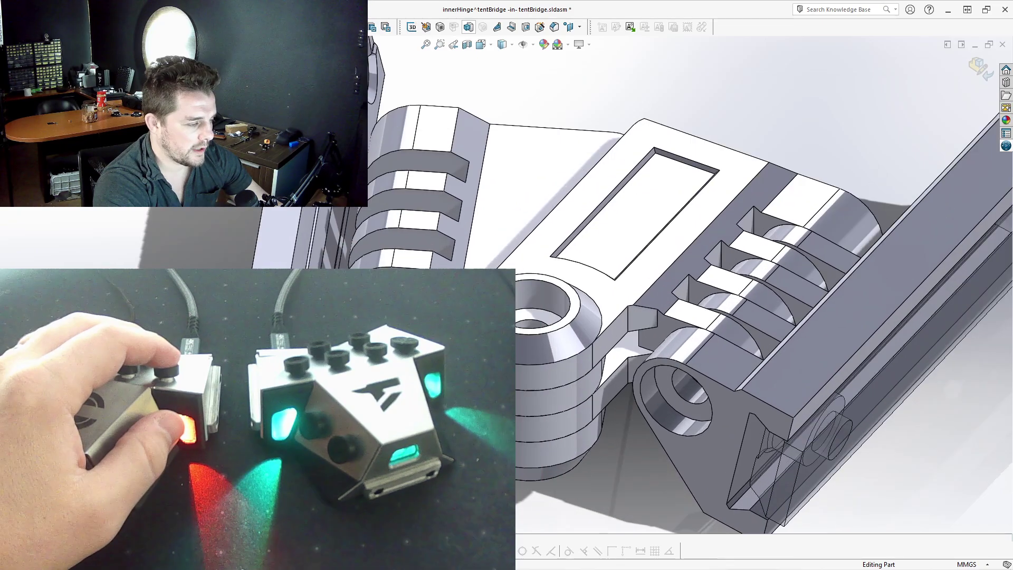
middle_click_drag(474, 359, 517, 297)
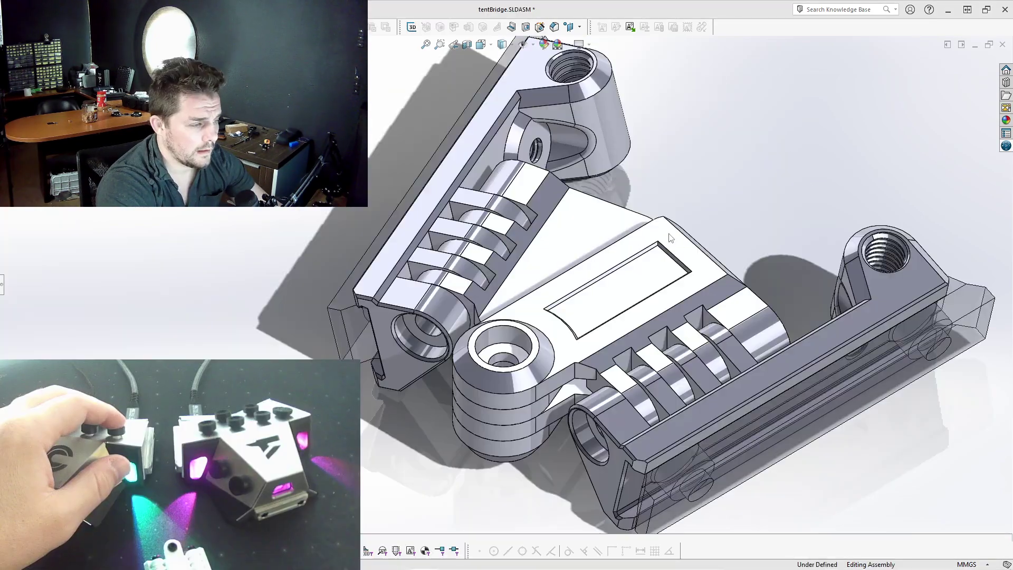
Inspect the tentBridge assembly's central pivot barrel and the hinge joints on either side, highlighting individual faces
scroll(681, 212, "up", 1)
middle_click_drag(520, 320, 512, 326)
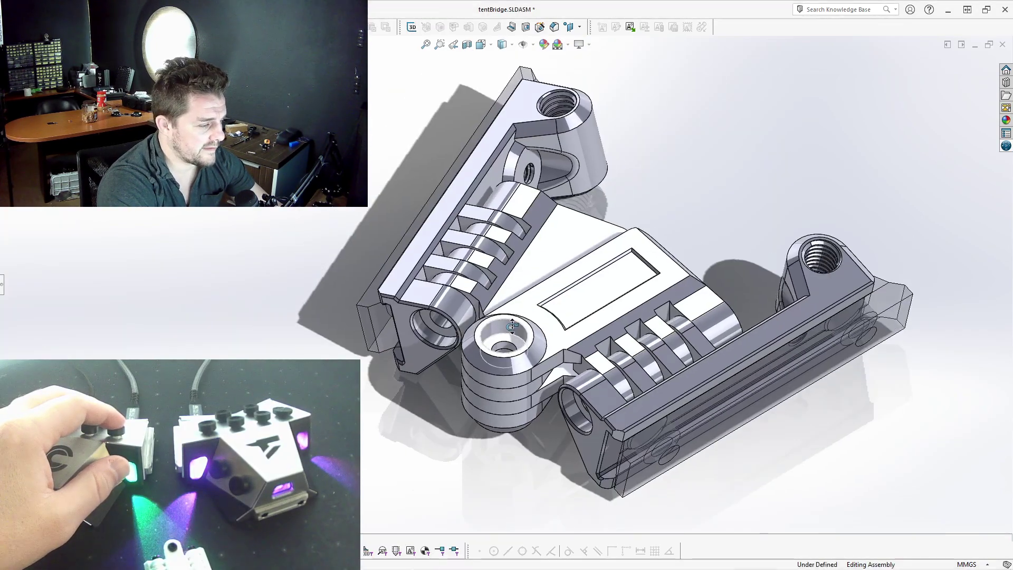
scroll(514, 333, "down", 3)
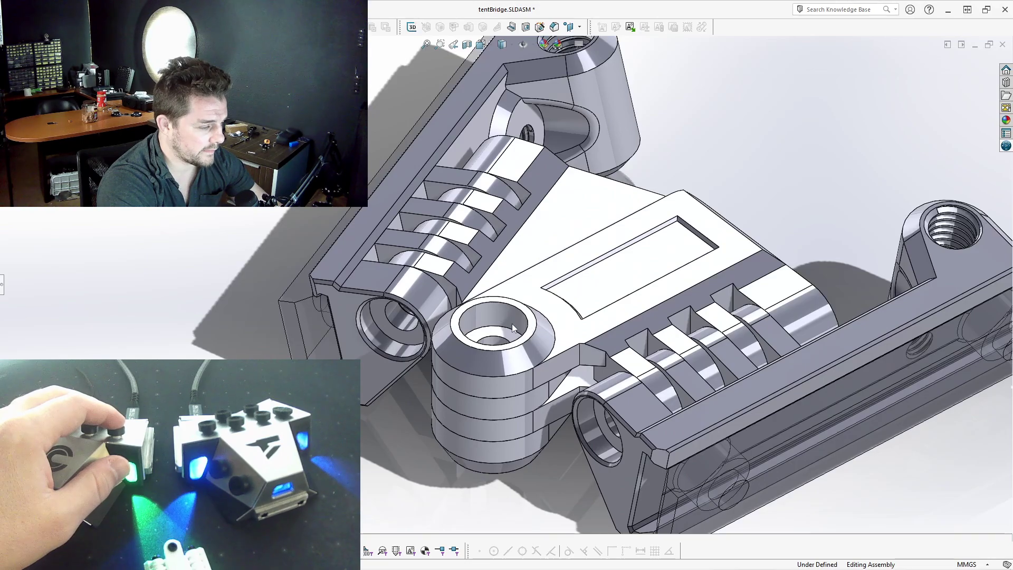
middle_click_drag(518, 413, 508, 380)
left_click(501, 472)
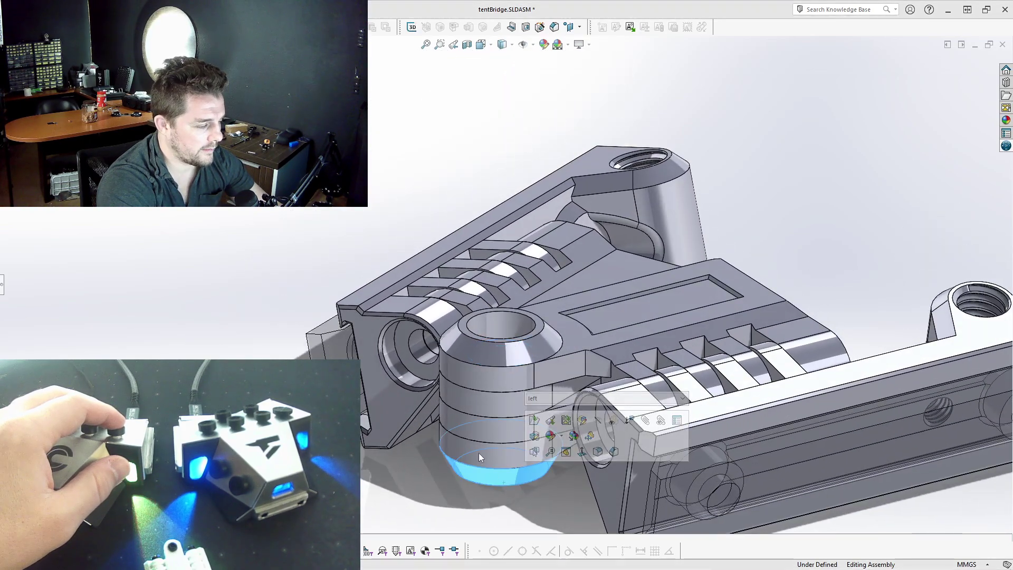
left_click(419, 360)
left_click(595, 415)
middle_click_drag(595, 415, 413, 428)
left_click(413, 428)
left_click(728, 333)
Inspect the tentBridge assembly from the opposite side, including a transparent rail end beside a threaded boss
middle_click_drag(772, 344, 369, 270)
scroll(715, 356, "up", 3)
scroll(368, 270, "down", 2)
left_click(374, 216)
scroll(375, 216, "up", 2)
middle_click_drag(375, 216, 444, 253)
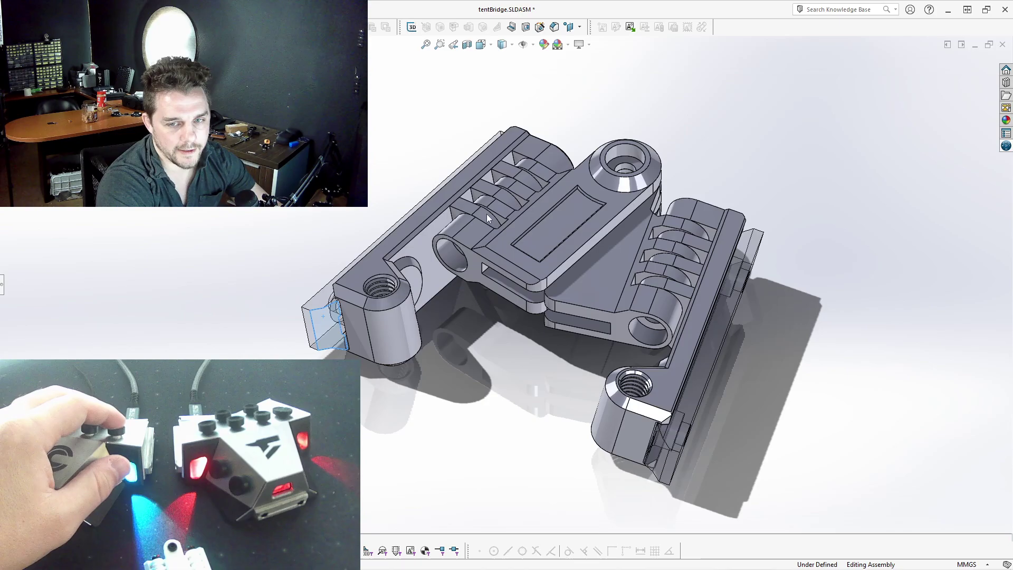
Examine the threaded hole in the outer hinge's end boss up close and within the whole assembly
middle_click_drag(388, 321, 537, 331)
scroll(378, 338, "down", 4)
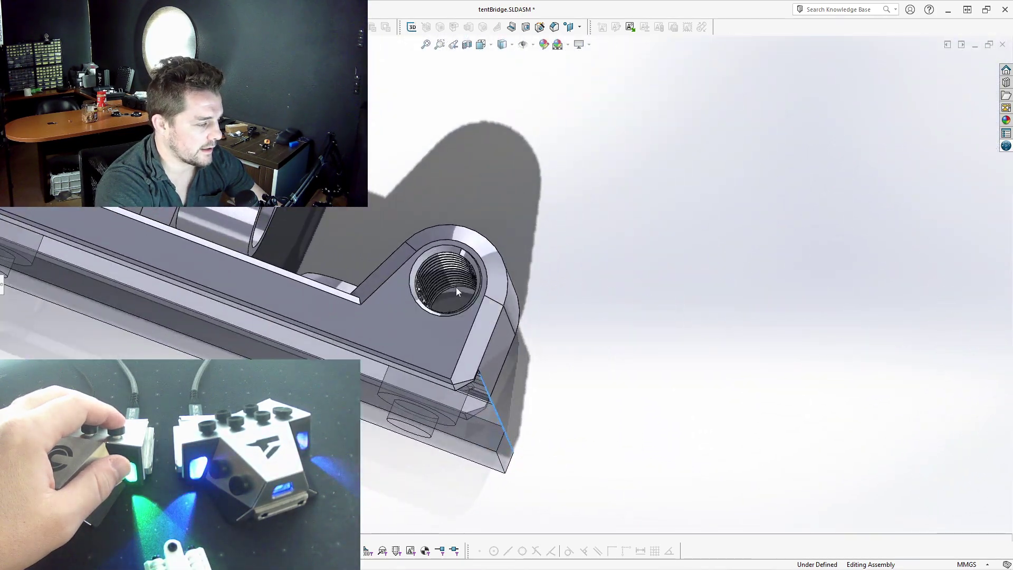
scroll(457, 291, "down", 6)
scroll(457, 291, "up", 3)
middle_click_drag(457, 291, 400, 267)
scroll(400, 267, "up", 9)
scroll(539, 193, "down", 2)
middle_click_drag(538, 193, 519, 211)
scroll(492, 244, "down", 1)
scroll(475, 225, "down", 1)
scroll(467, 213, "up", 2)
scroll(475, 216, "up", 2)
scroll(444, 220, "down", 2)
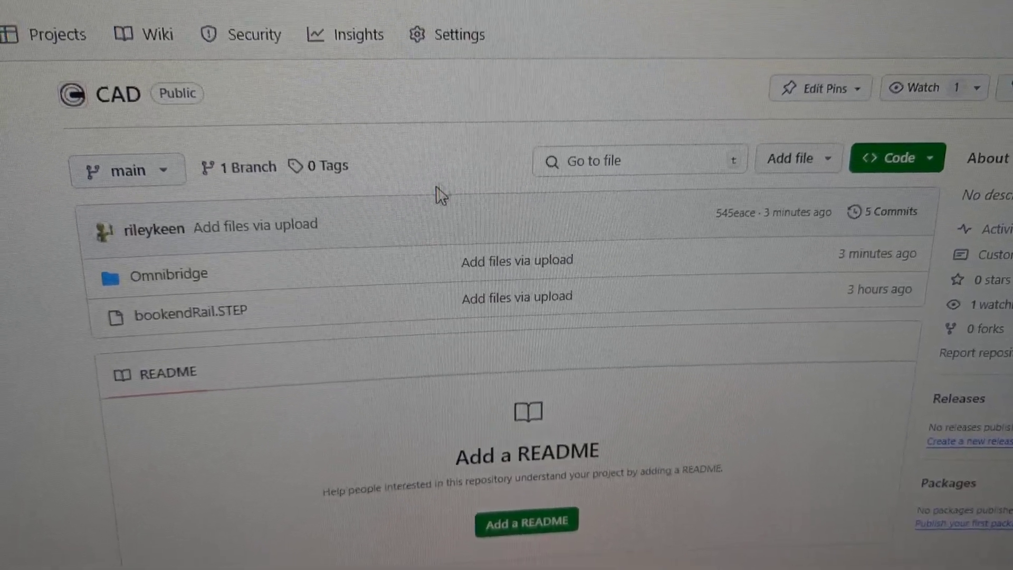
Switch to the CAD repository on GitHub and open its Omnibridge folder
left_click(188, 276)
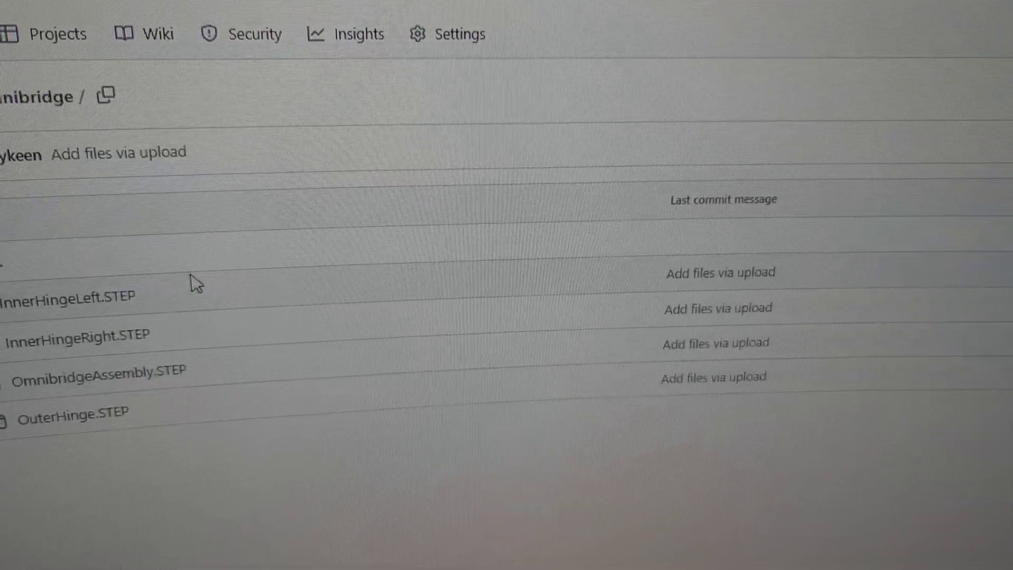